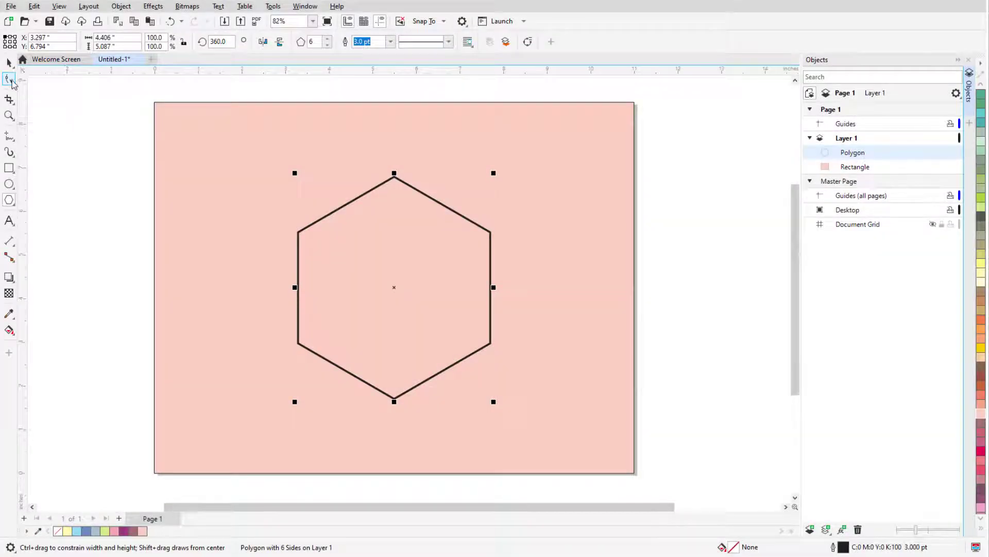
- Drag one of the hexagon's nodes inward with the Shape tool to preview a star
left_click(10, 79)
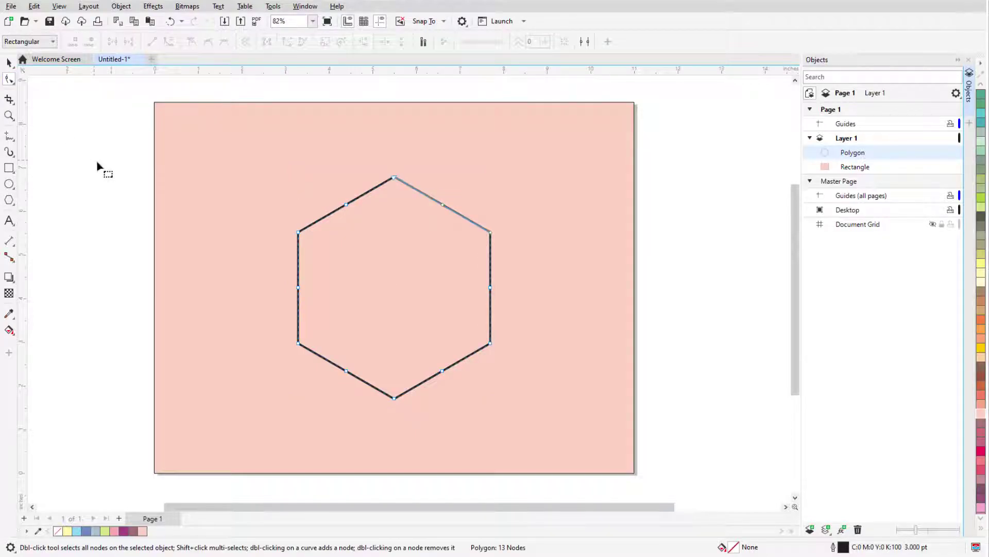
left_click_drag(346, 204, 482, 376)
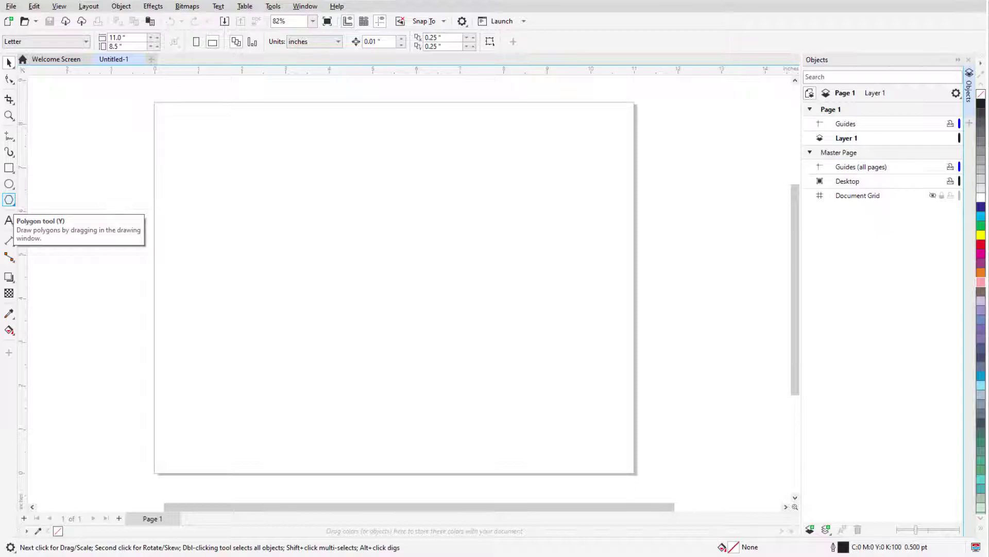
- Choose the Polygon tool from the toolbox's shape flyout
left_click(15, 205)
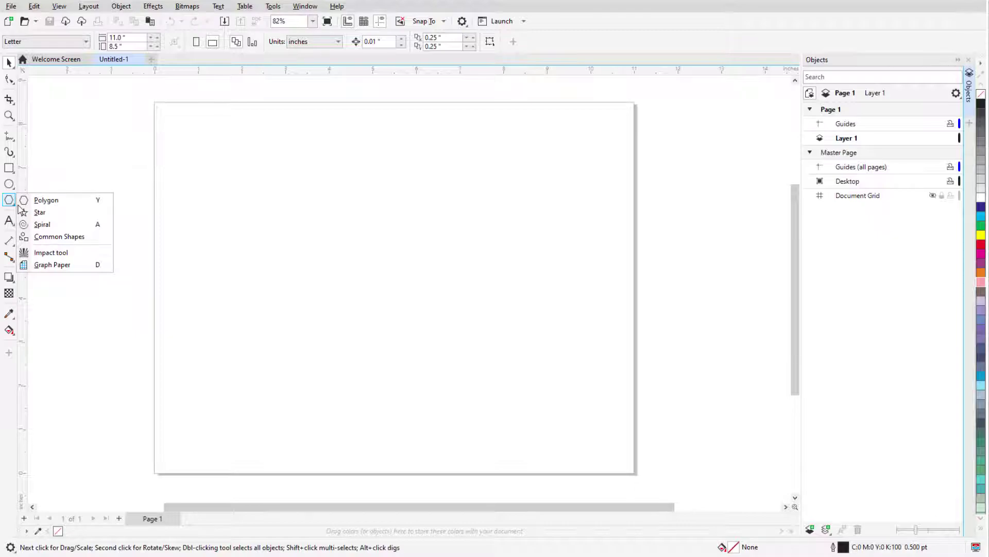
left_click(78, 203)
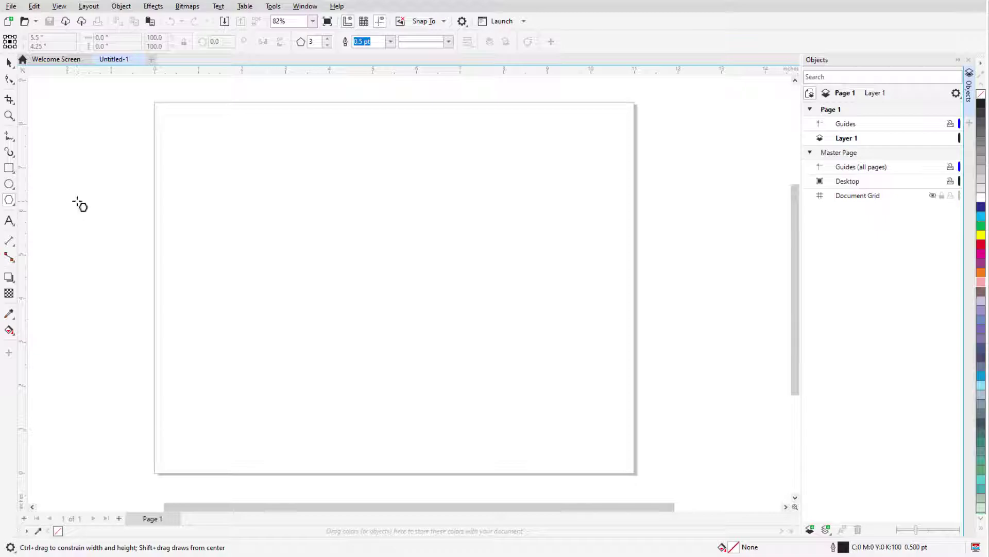
- Set the polygon to 5 sides and draw a pentagon near the top-left of the page
left_click(327, 39)
left_click(328, 40)
left_click_drag(292, 190, 472, 346)
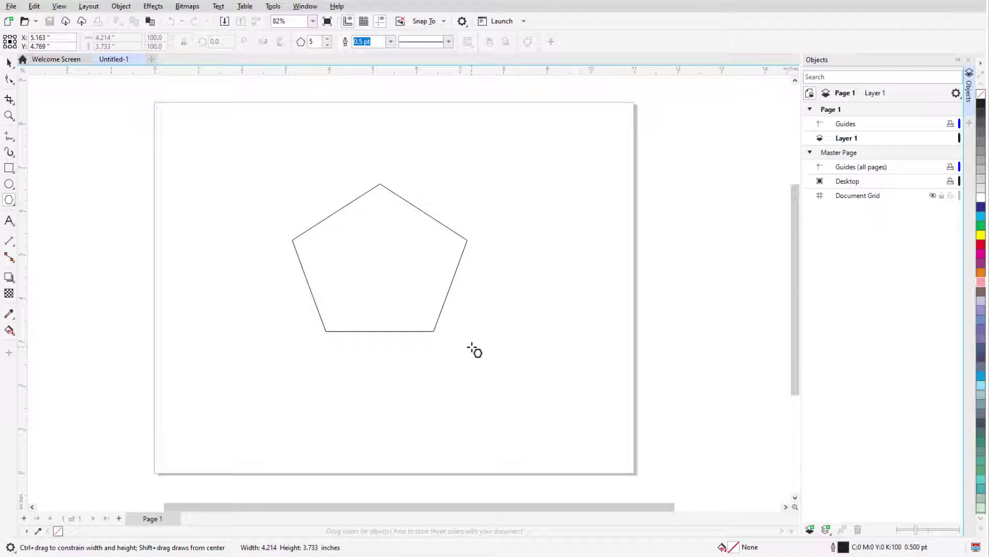
mouse_move(472, 347)
left_mouse_down()
mouse_move(479, 356)
mouse_move(304, 210)
mouse_move(349, 232)
mouse_move(349, 257)
mouse_move(331, 263)
mouse_move(466, 331)
mouse_move(515, 375)
mouse_move(408, 309)
mouse_move(338, 243)
mouse_move(379, 287)
left_mouse_up()
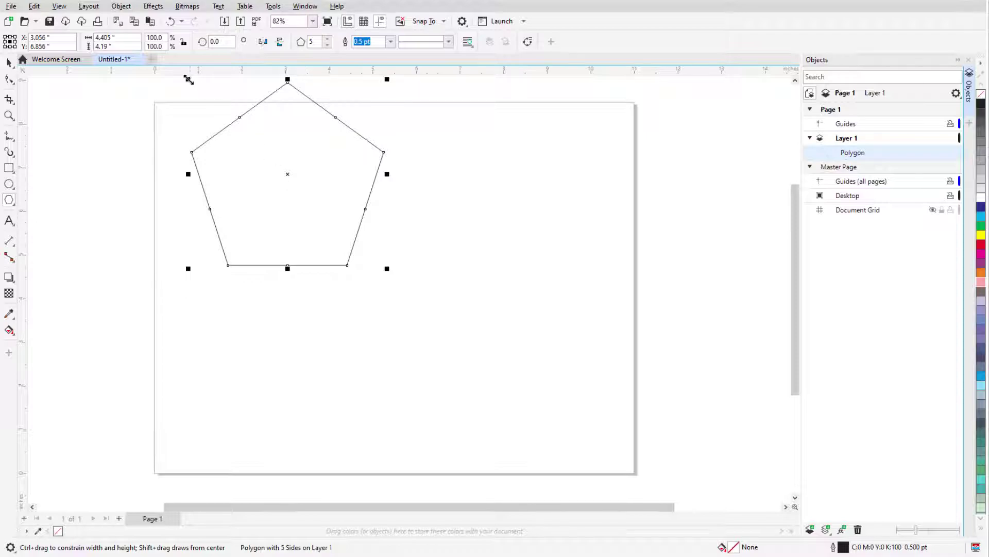
- Resize the pentagon with its handles and move it toward the page centre
left_click_drag(188, 79, 249, 136)
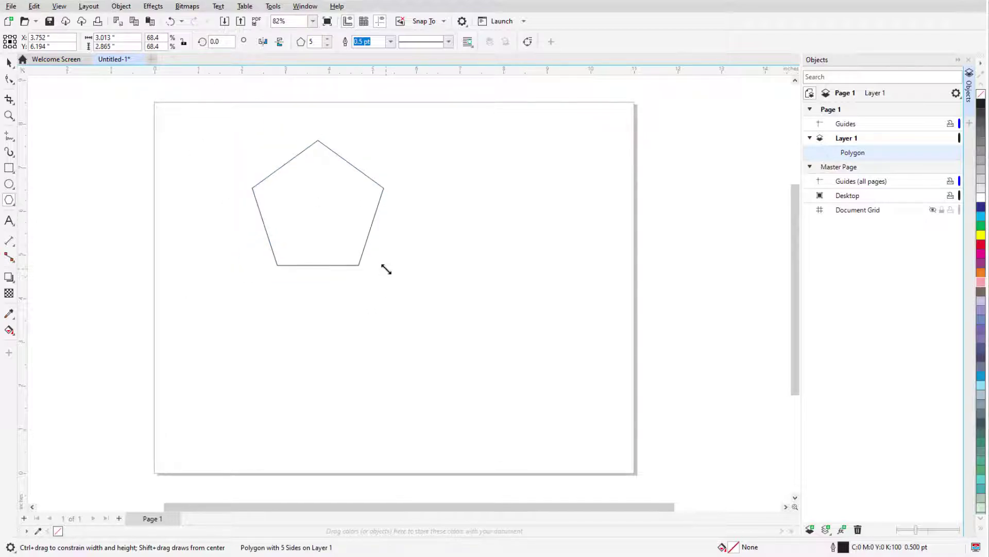
left_click_drag(386, 269, 499, 403)
left_click_drag(499, 259, 455, 260)
left_click_drag(352, 377, 352, 351)
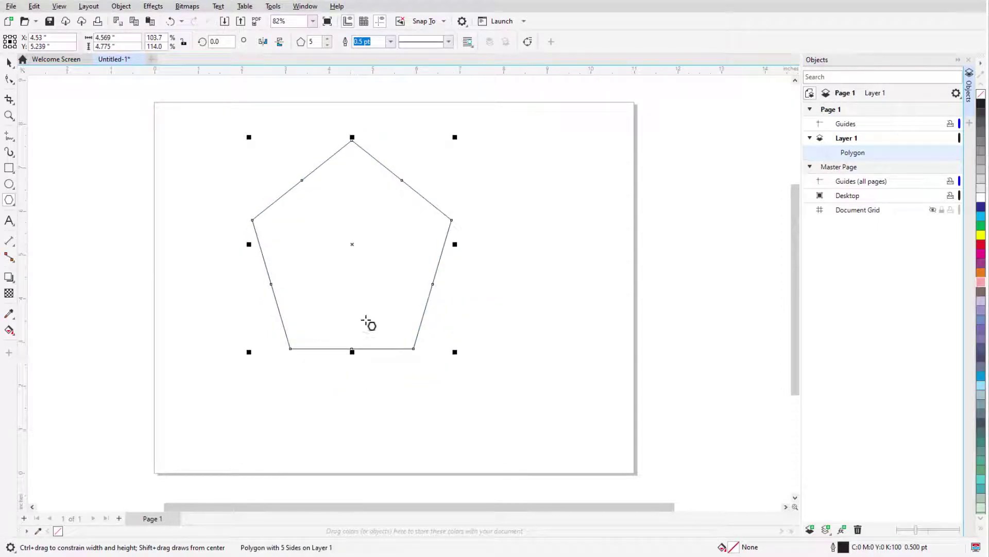
left_click_drag(349, 245, 395, 221)
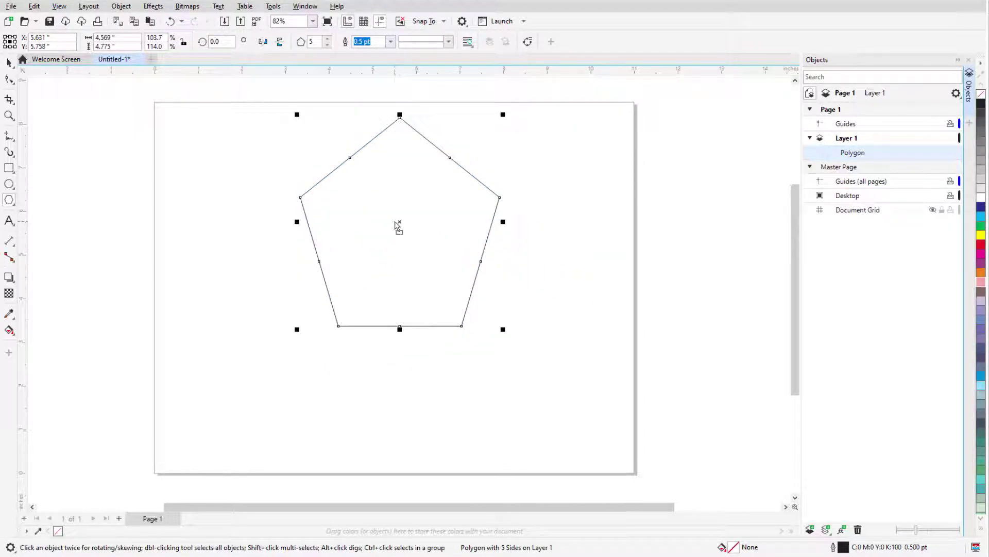
- Rotate the pentagon about 32 degrees around its bottom corner
left_click(399, 223)
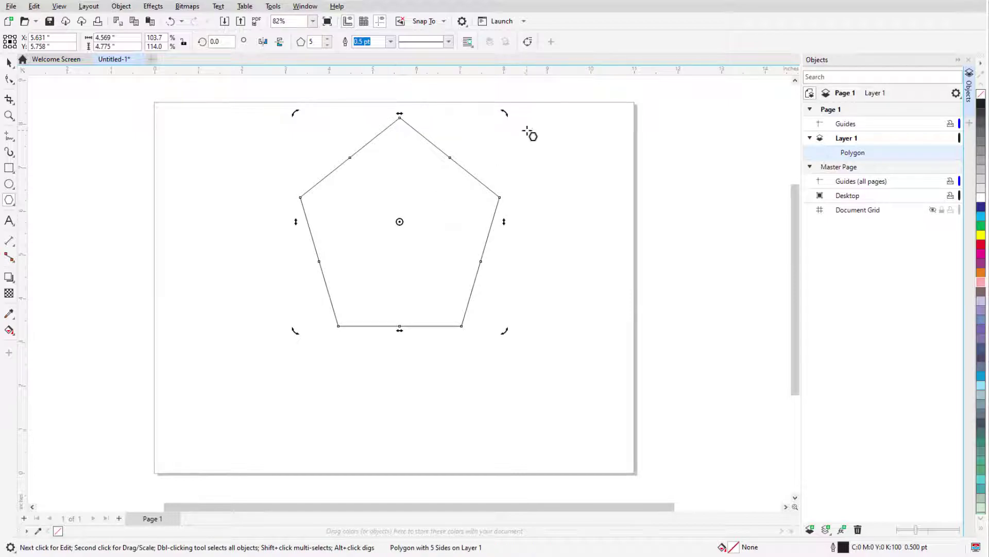
left_click_drag(505, 111, 500, 197)
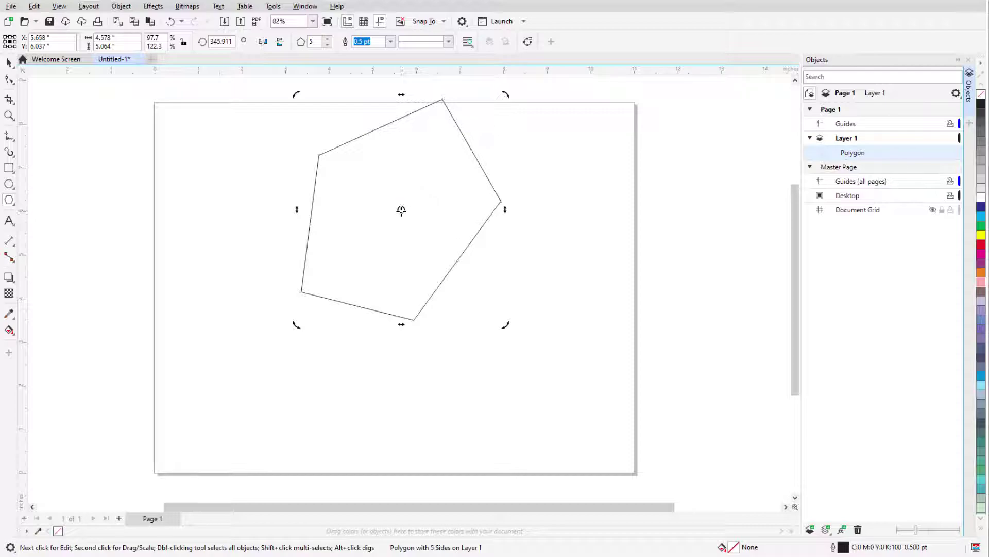
left_click_drag(401, 209, 414, 319)
left_click_drag(504, 325, 526, 221)
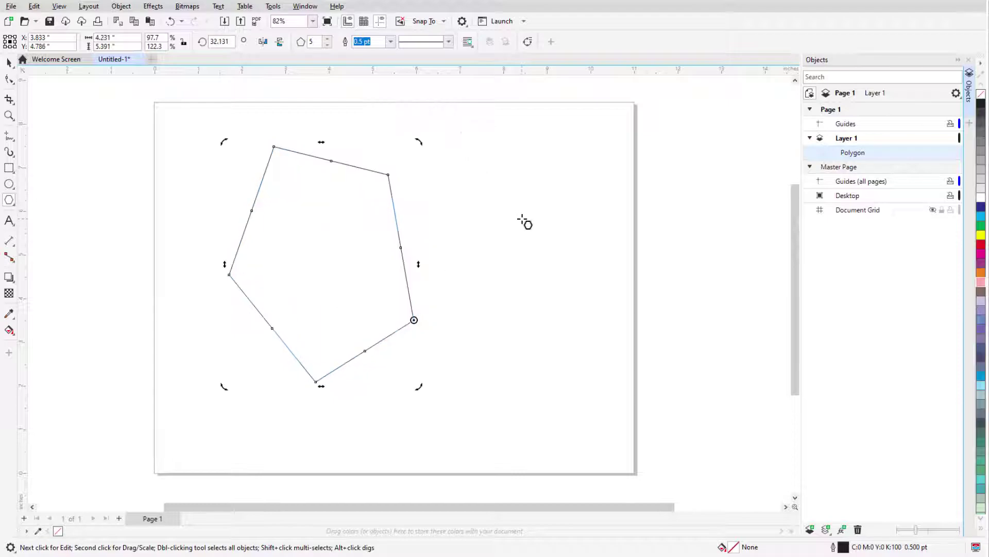
left_click(415, 322)
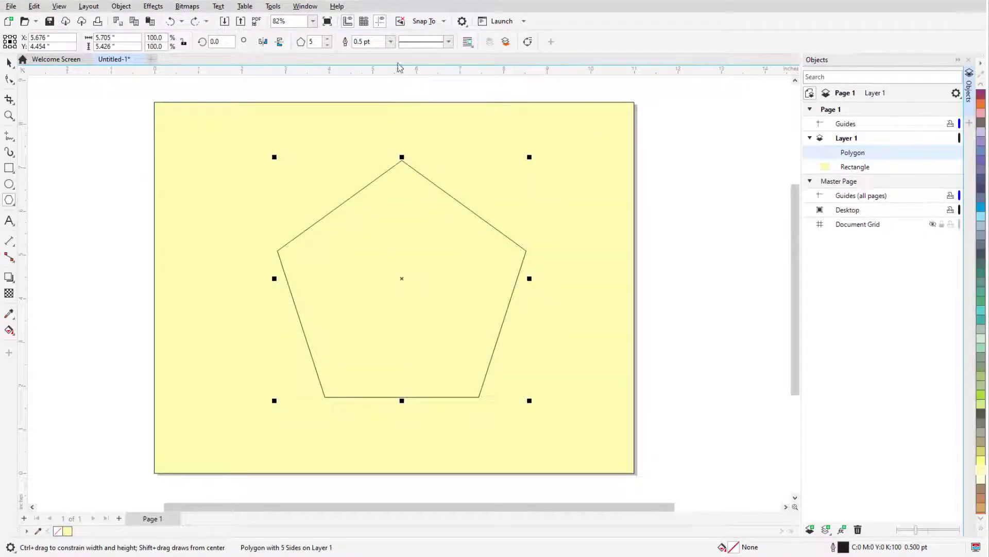
- Give the polygon a 10 pt dashed outline
left_click(390, 42)
left_click(376, 141)
type("10")
key("Return")
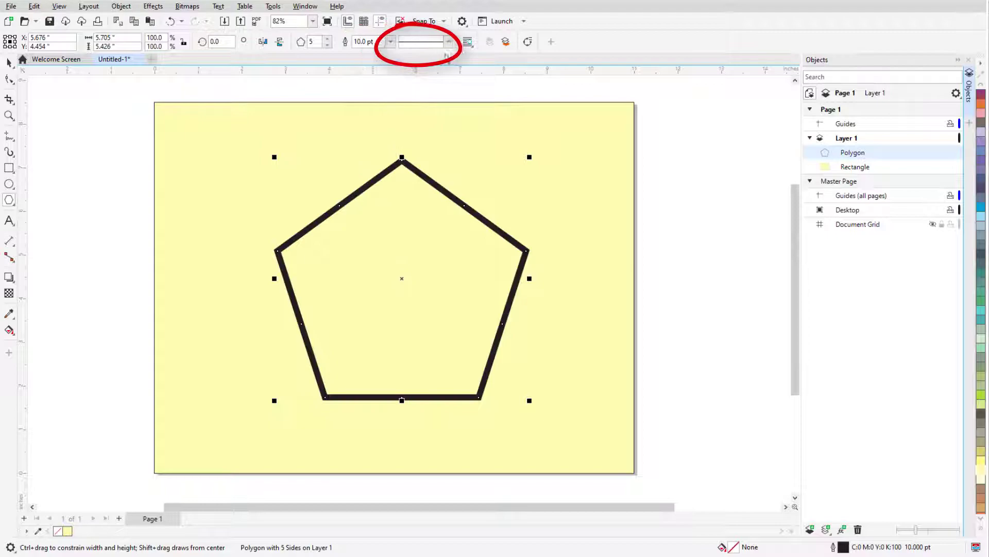
left_click(448, 41)
left_click(460, 105)
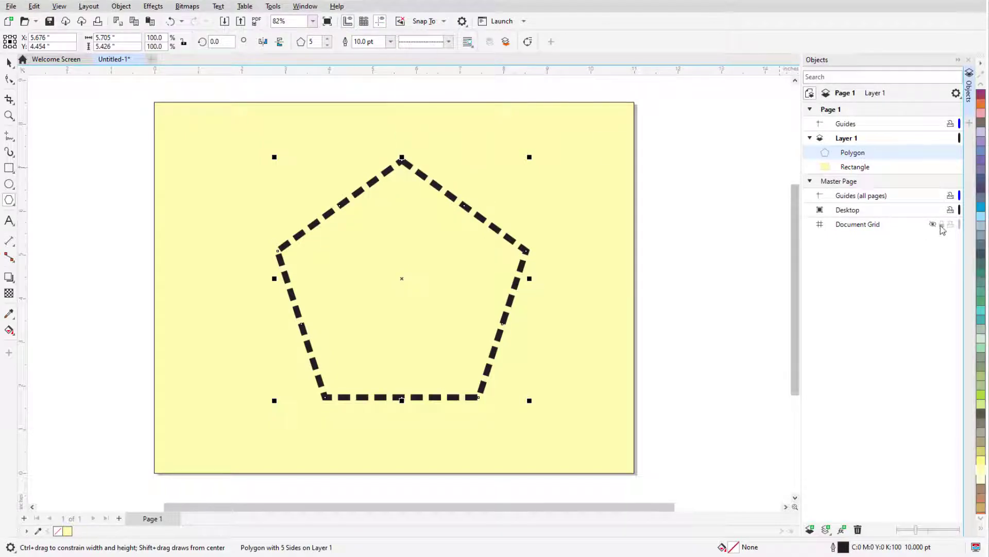
- Fill it light blue, colour the outline blue-violet, and raise the sides to 8
left_click(980, 218)
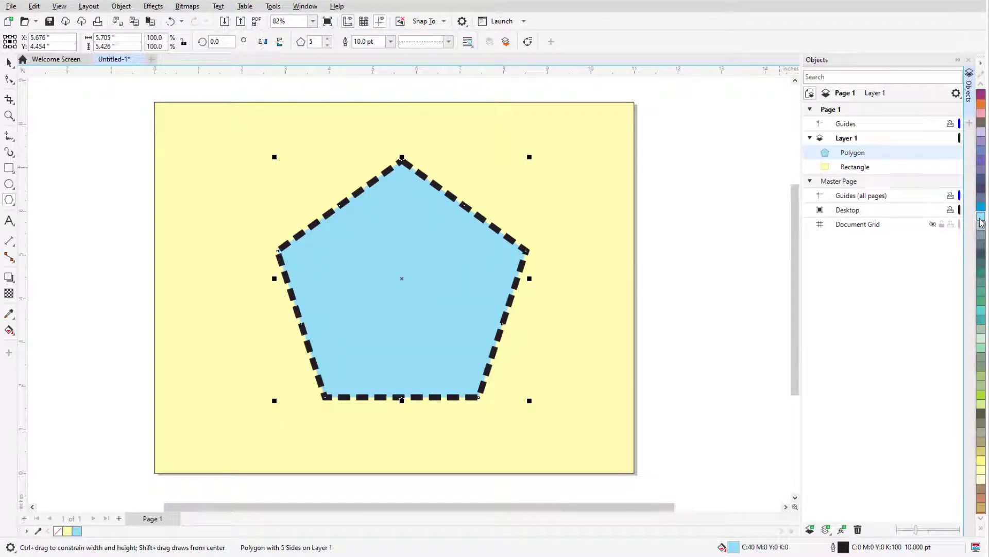
right_click(981, 153)
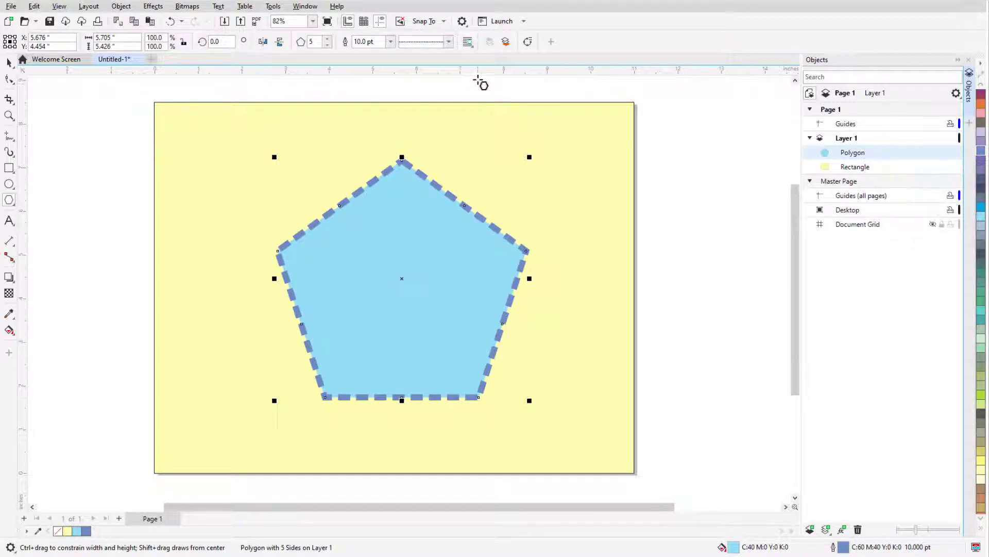
left_click(327, 39)
left_click(327, 39)
left_click(327, 39)
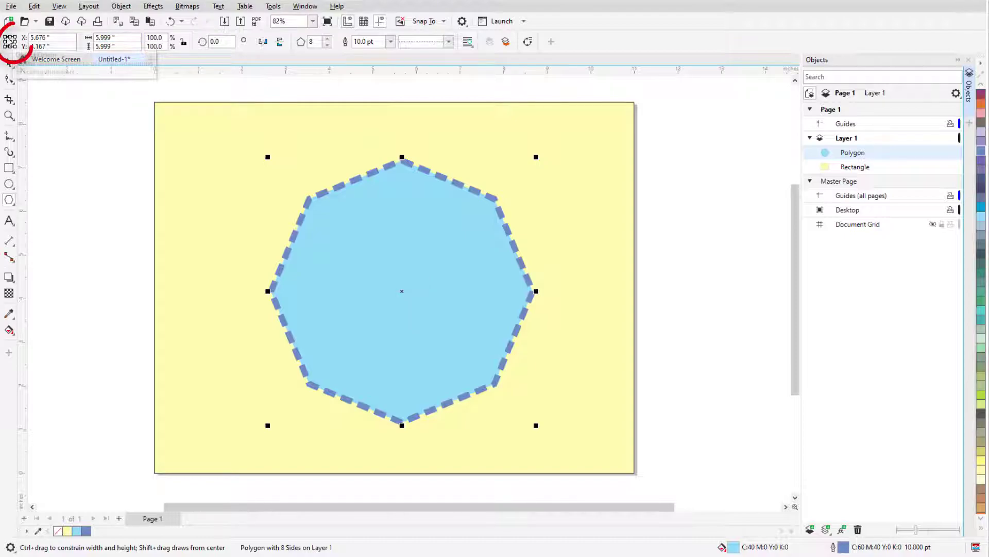
- Position the shape at 1, 8 inches from its top-left corner and size it 4 by 3 inches
left_click(5, 37)
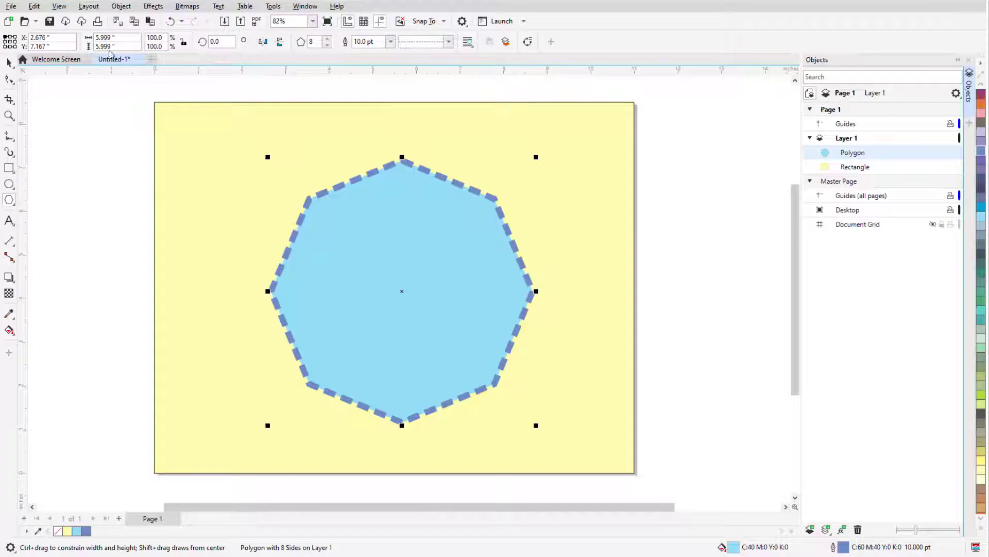
double_click(52, 37)
type("1")
key("Tab")
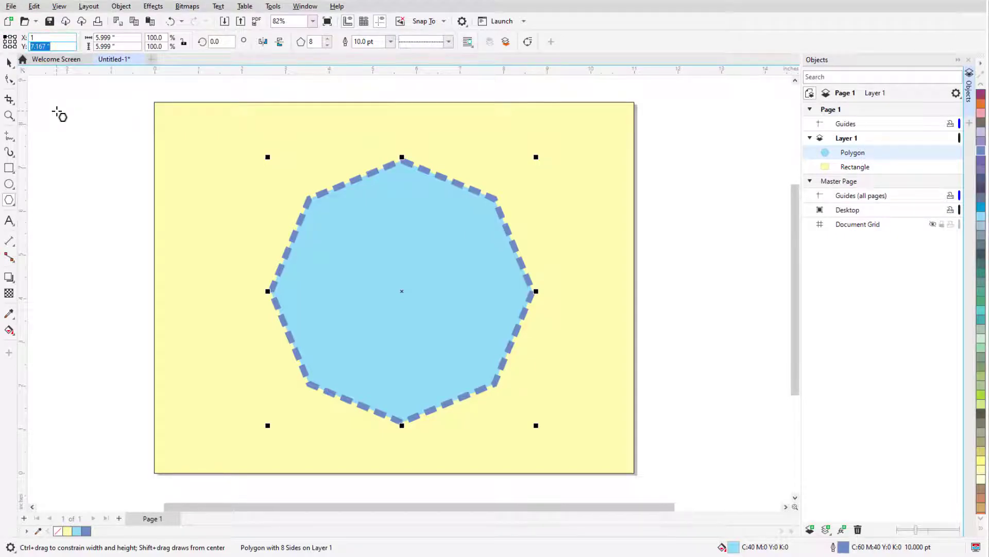
type("8")
key("Tab")
type("4")
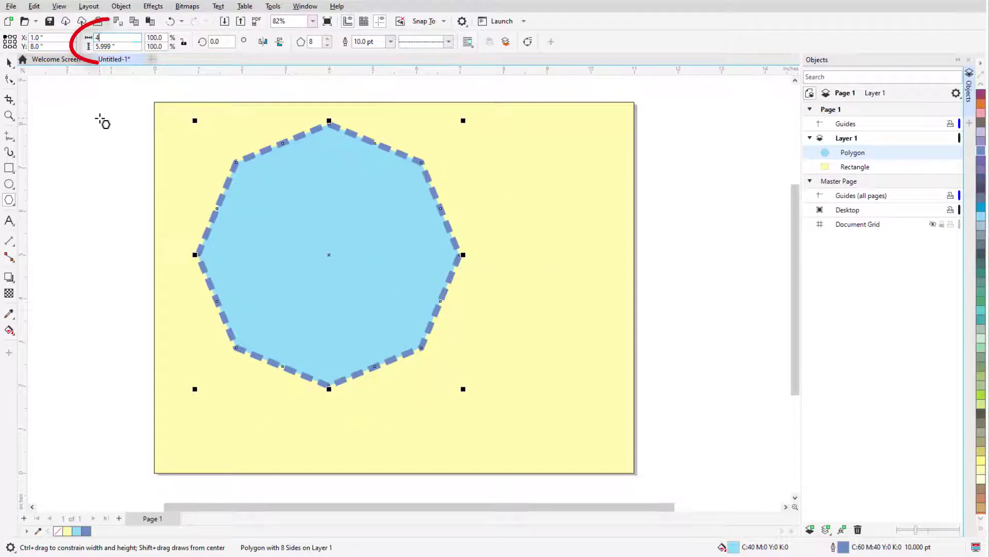
key("Tab")
type("3")
key("Tab")
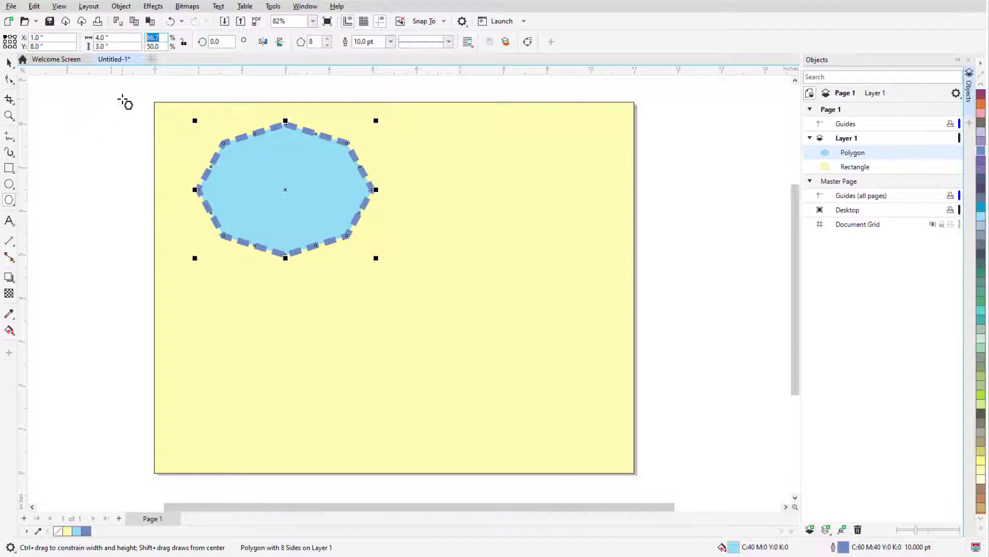
- Scale the octagon to 95% width and 85% height, then rotate it 45 degrees
type("95")
key("Tab")
type("85")
key("Tab")
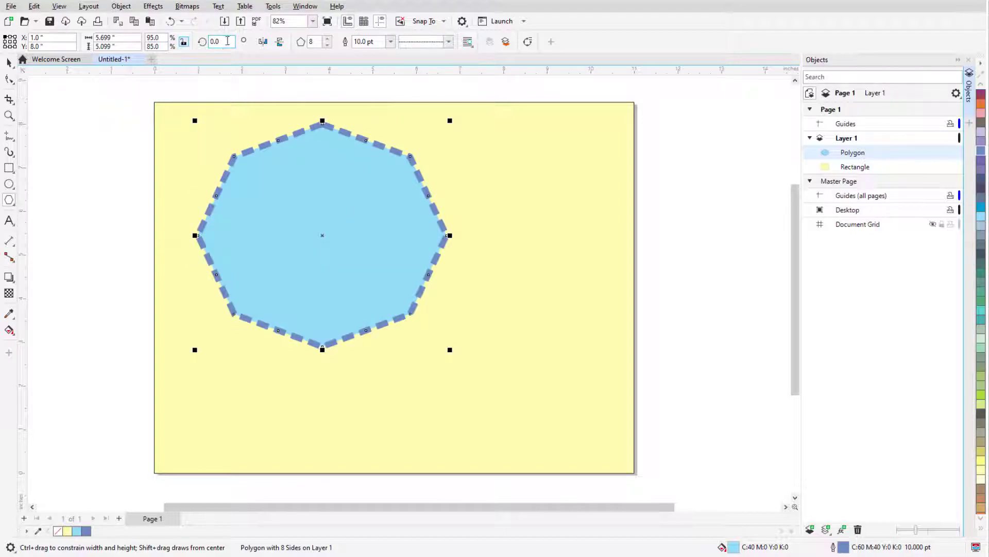
type("45")
key("Return")
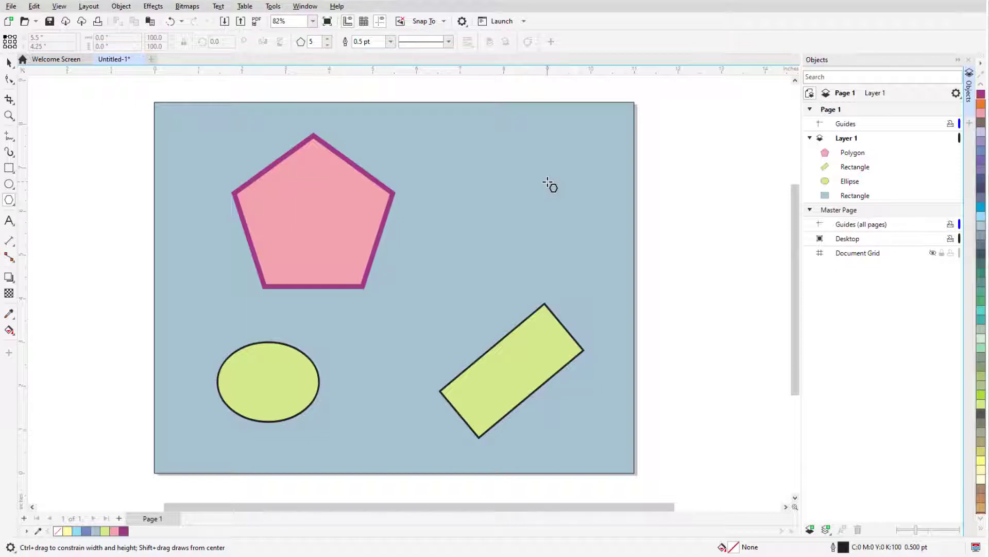
- Select the pink pentagon with the Pick tool and fill it light cyan
key("space")
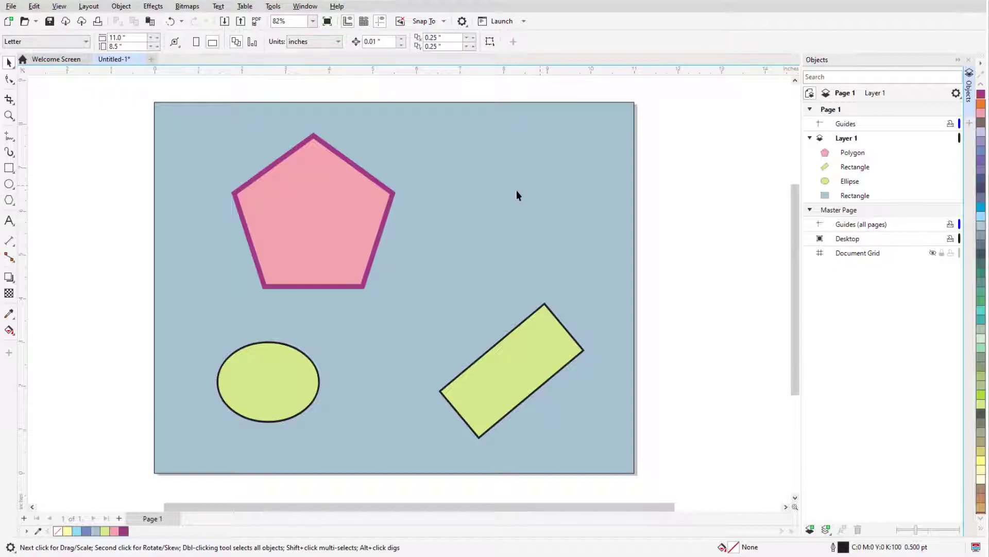
left_click(350, 201)
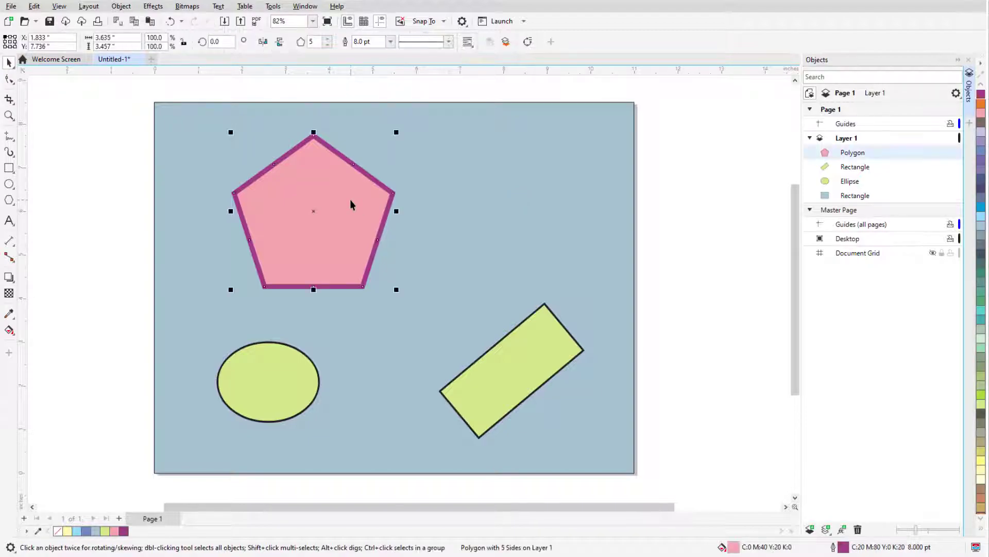
left_click(982, 216)
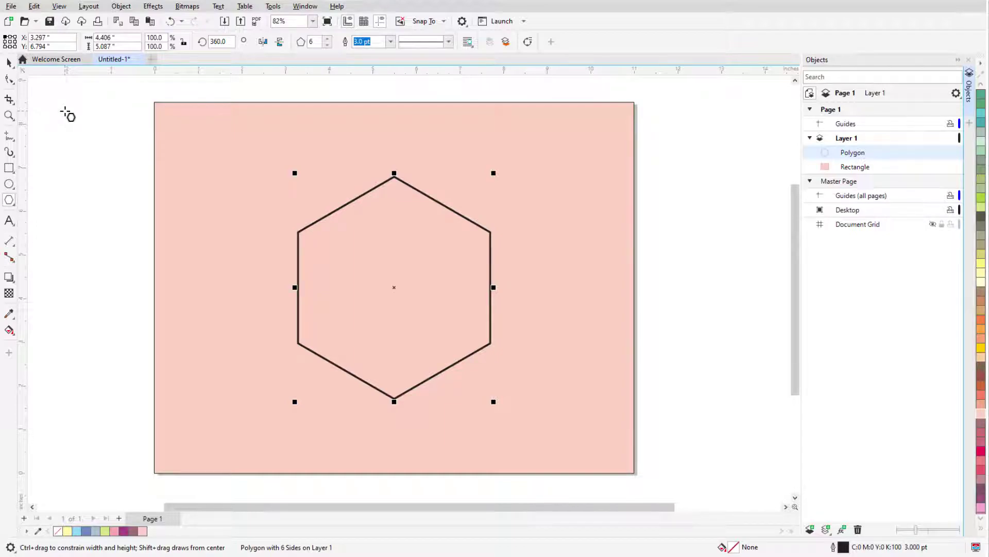
- Drag the hexagon's midpoint nodes inward into a six-pointed star and reposition its inner points
left_click(10, 78)
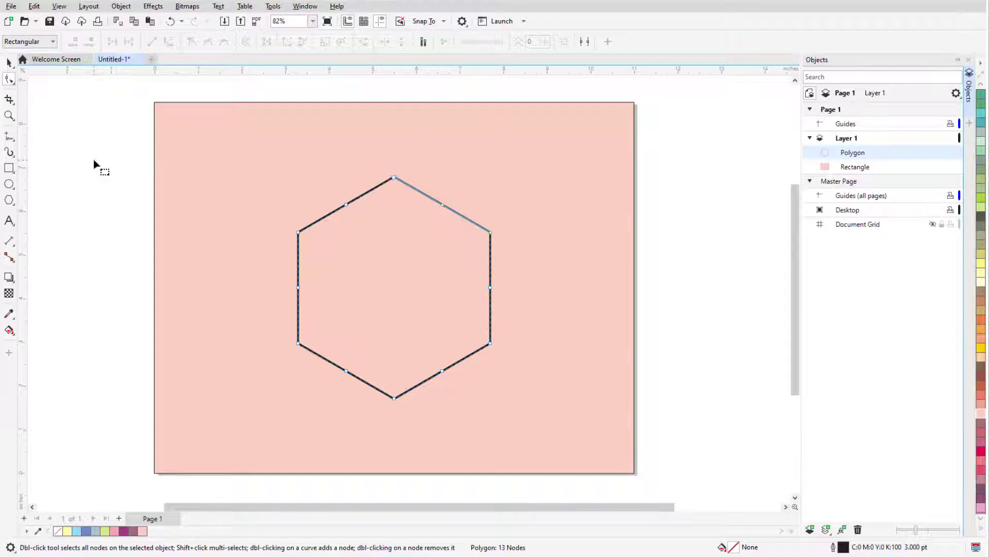
left_click_drag(346, 206, 379, 242)
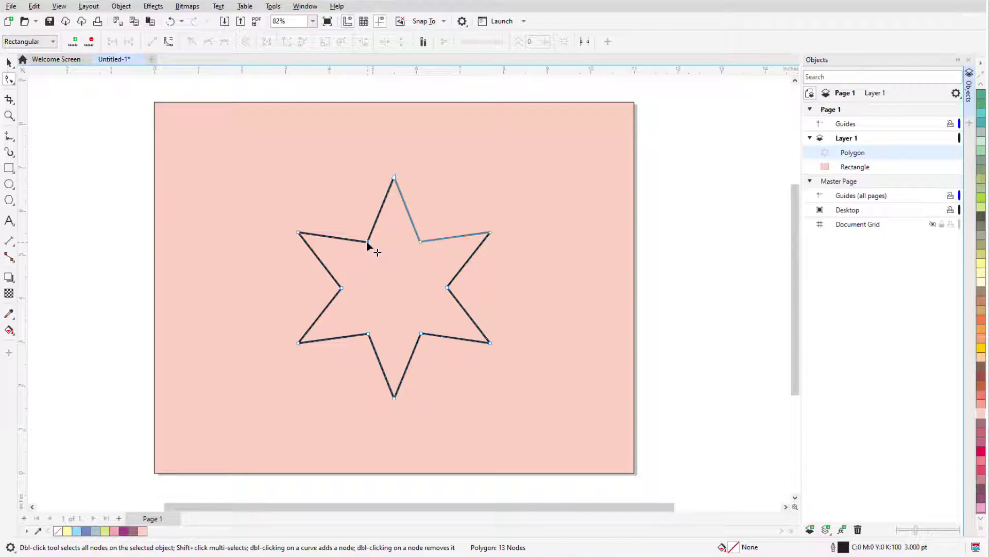
left_click_drag(367, 242, 482, 379)
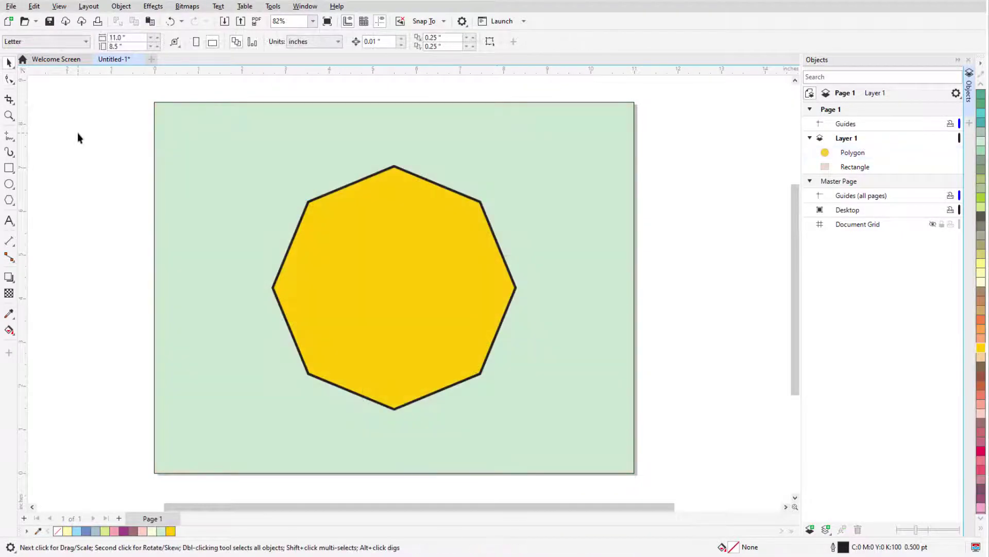
- Pull the octagon's midpoints inward into a spiky star and add extra tip nodes on each arm
left_click(8, 79)
left_click(342, 186)
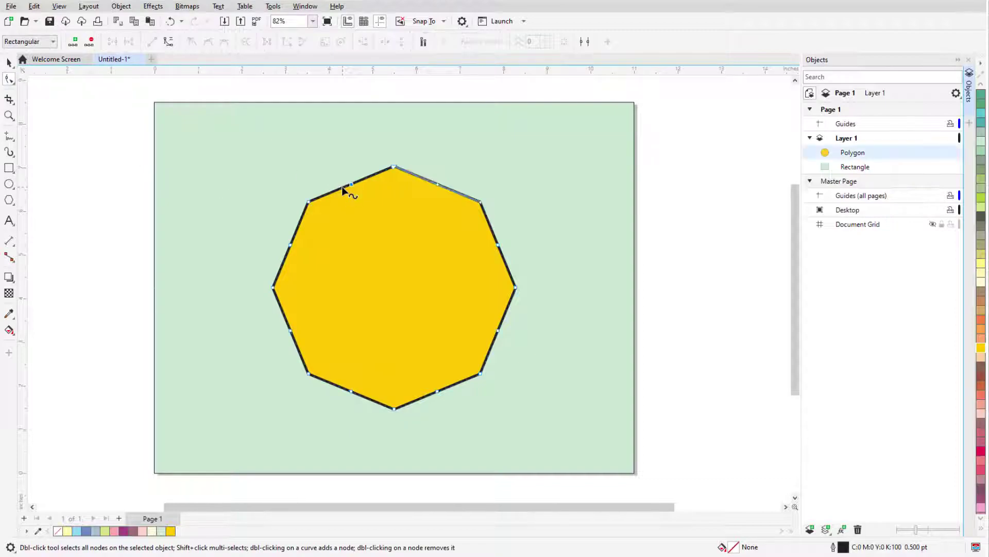
left_click_drag(353, 185, 406, 220)
double_click(425, 212)
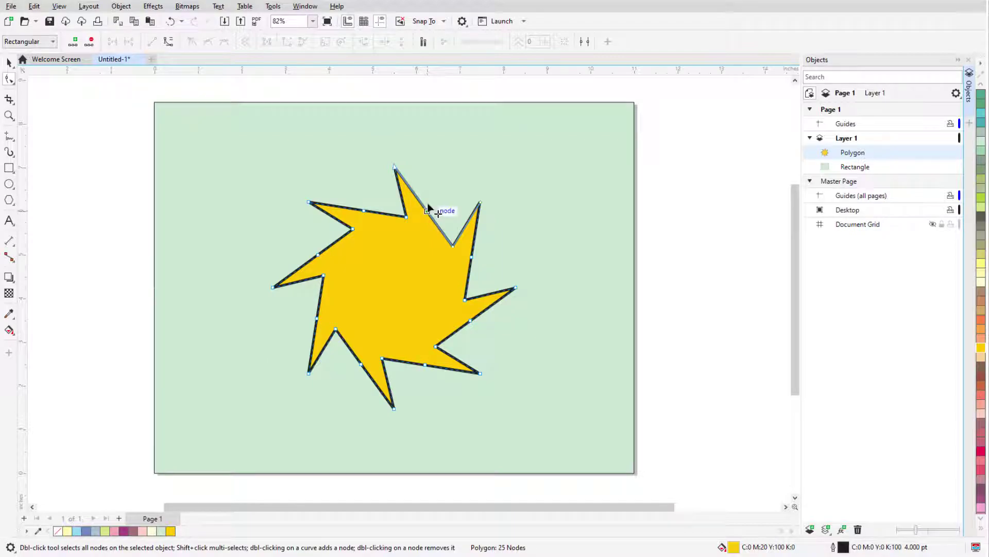
left_click_drag(428, 208, 487, 166)
double_click(431, 175)
double_click(437, 165)
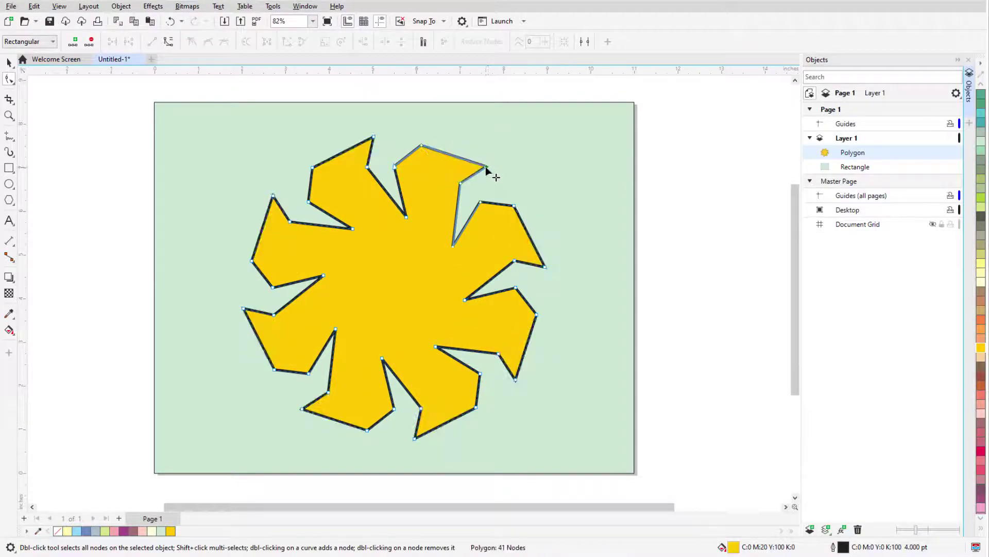
double_click(422, 146)
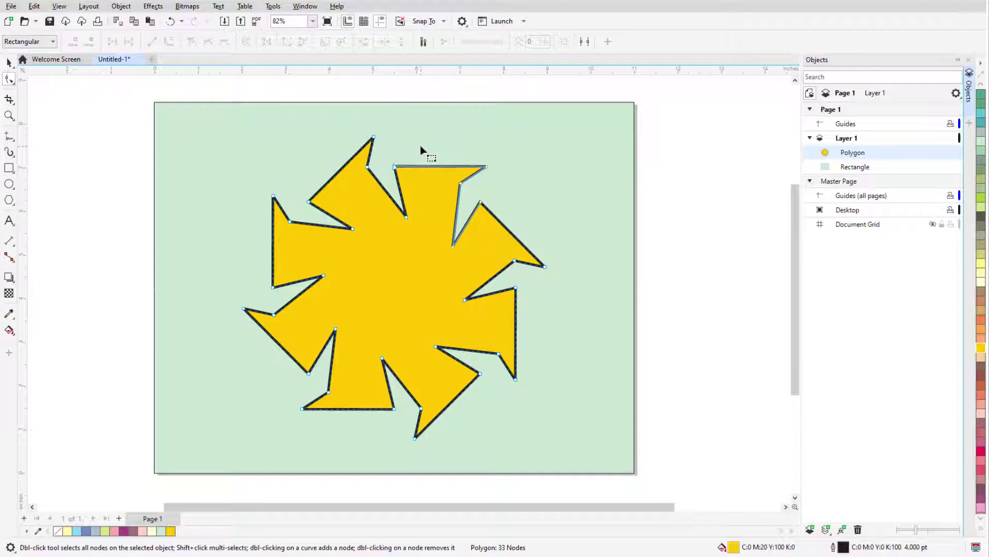
- Convert the star's segments to curves and bend the arms into swirling hooks
left_click(407, 217)
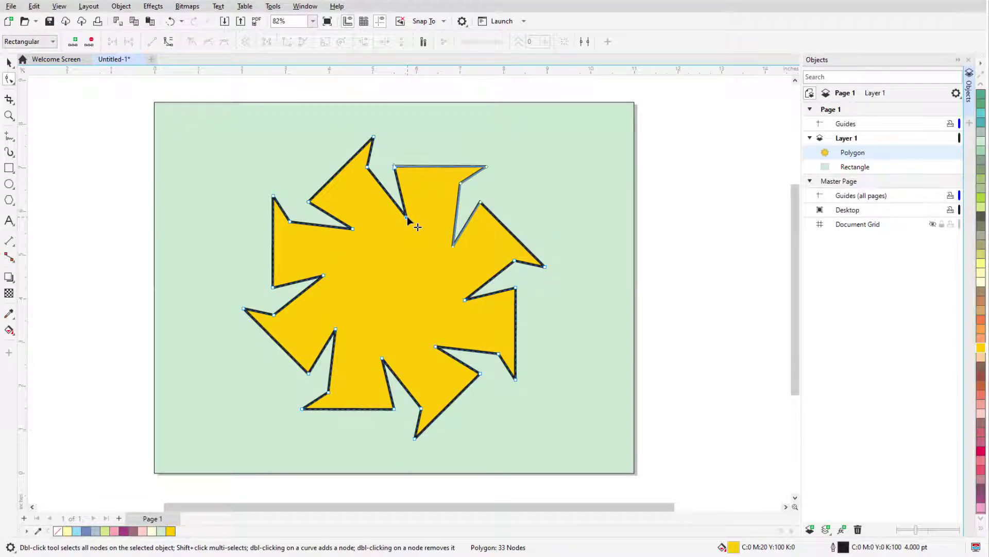
left_click(173, 44)
left_click_drag(392, 200, 376, 243)
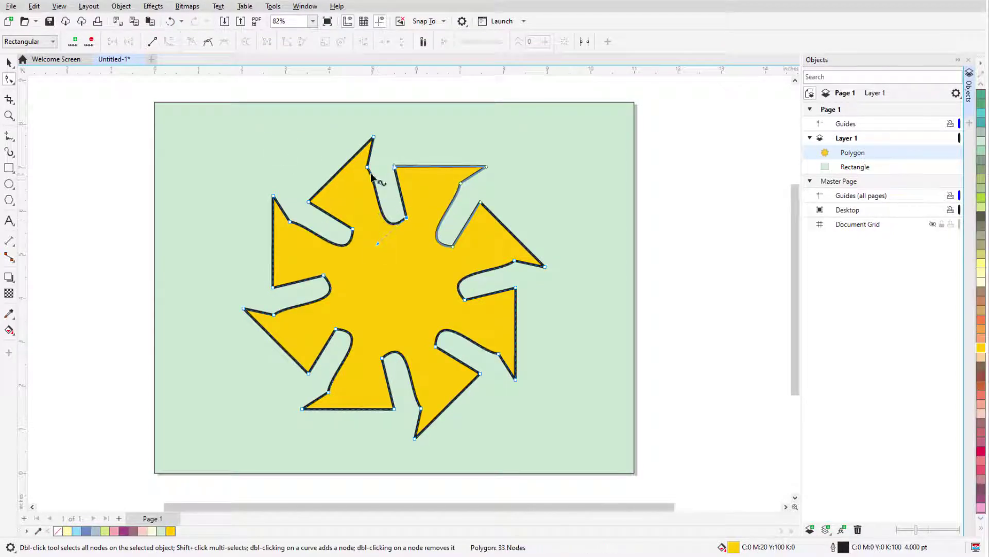
left_click_drag(379, 182, 332, 178)
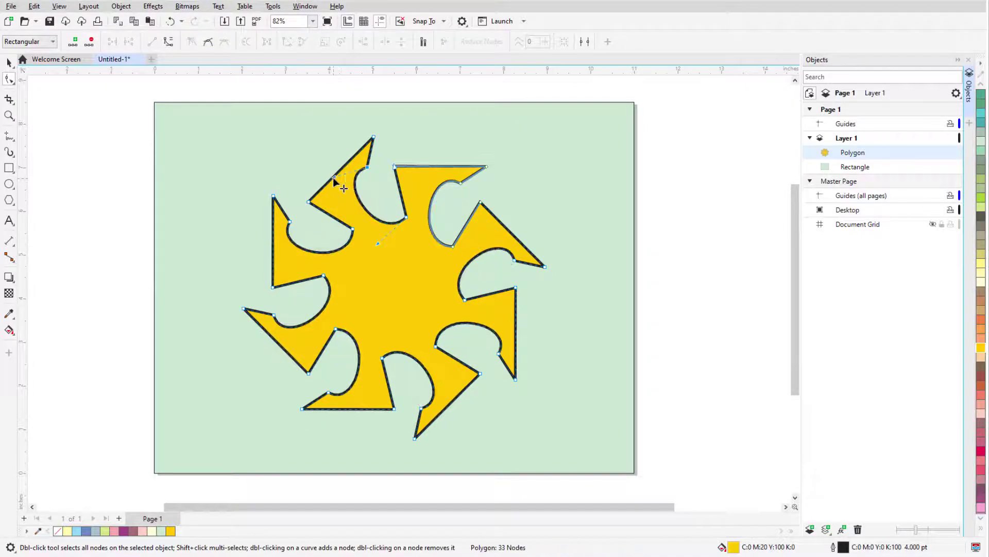
mouse_move(435, 172)
left_mouse_down()
mouse_move(457, 146)
mouse_move(415, 195)
mouse_move(420, 206)
left_mouse_up()
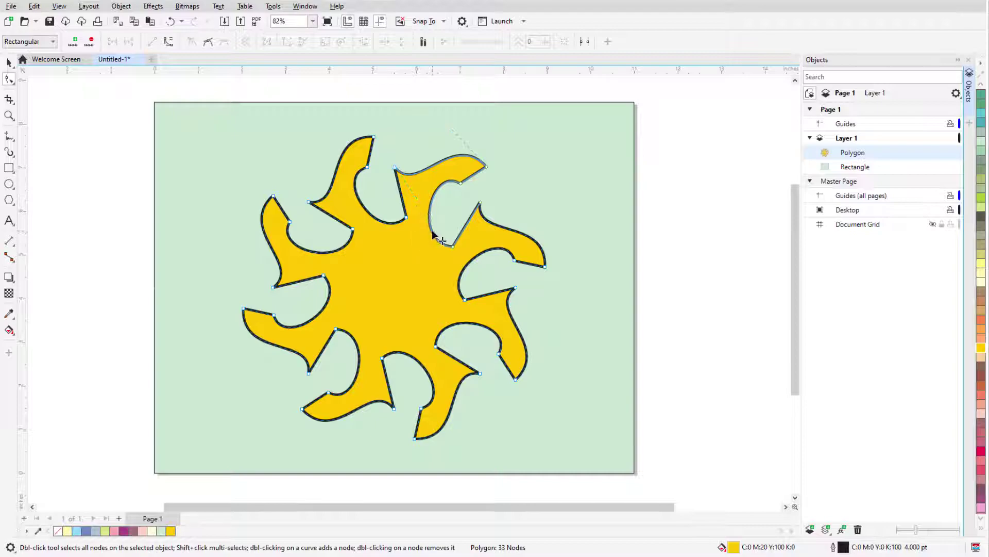
double_click(437, 241)
left_click_drag(439, 243, 431, 201)
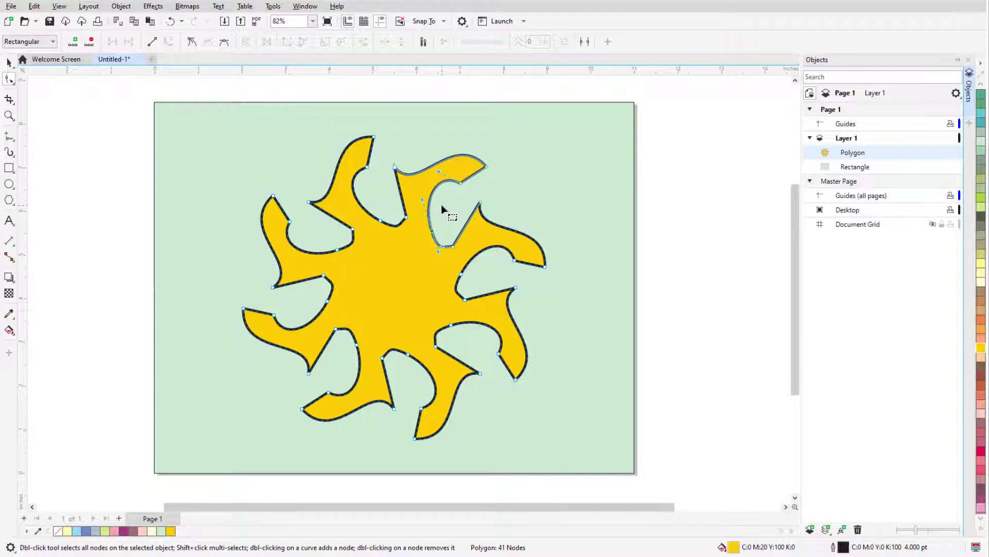
- Convert the star polygon into a free curve
key("space")
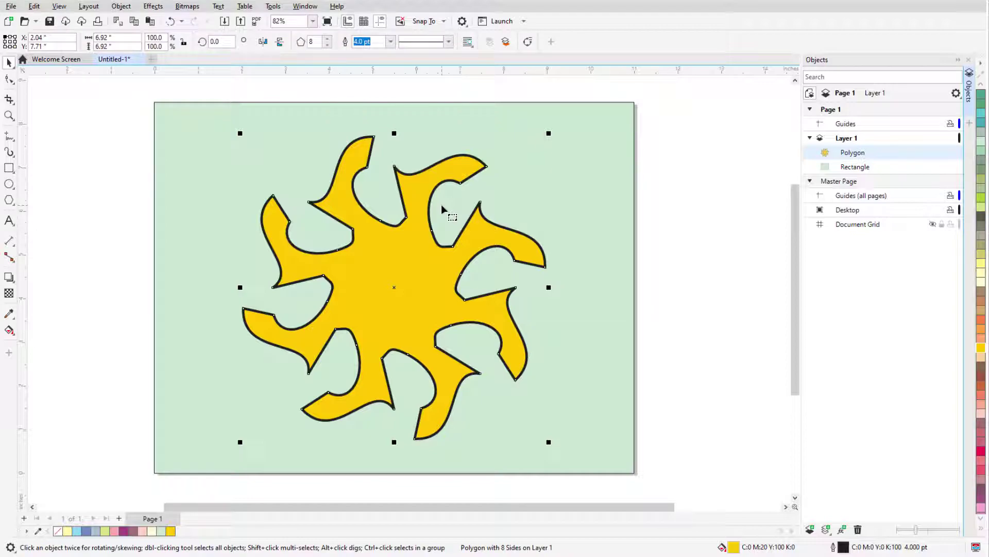
left_click(527, 42)
key("space")
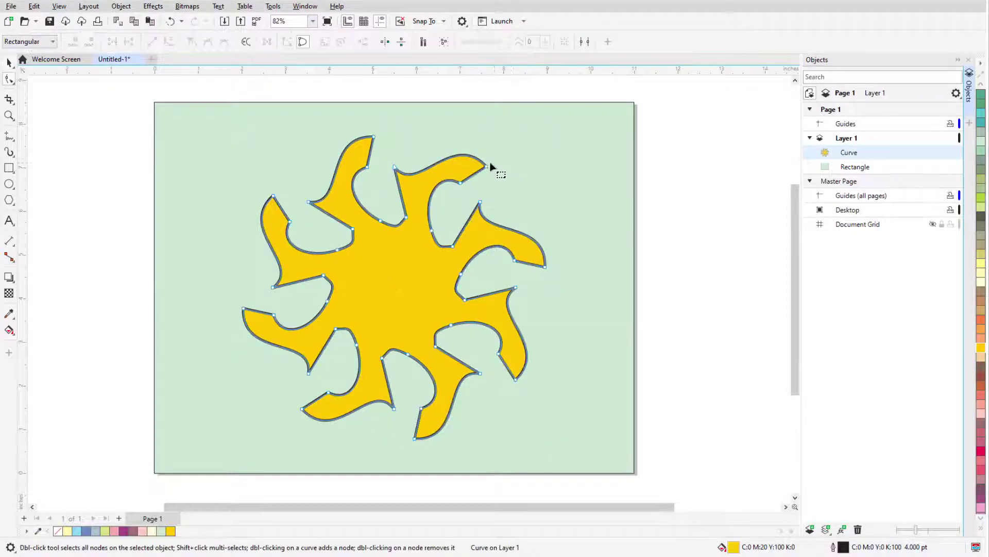
- Reshape the right arm's tips and shift the left arms' nodes up and left
left_click_drag(493, 165, 472, 132)
left_click_drag(482, 204, 509, 202)
left_click_drag(545, 266, 548, 285)
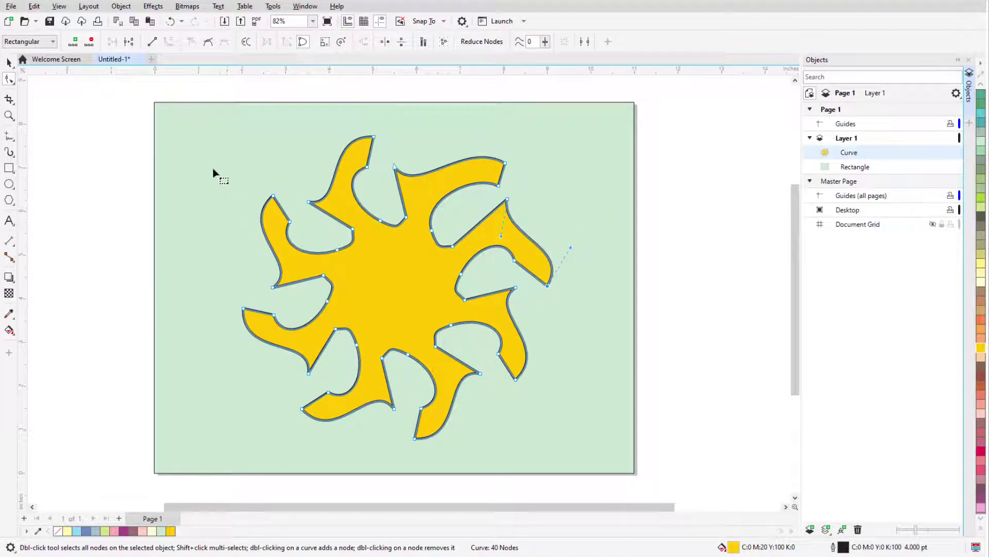
left_click_drag(212, 172, 292, 363)
mouse_move(274, 287)
left_mouse_down()
mouse_move(244, 260)
mouse_move(283, 301)
left_mouse_up()
key("space")
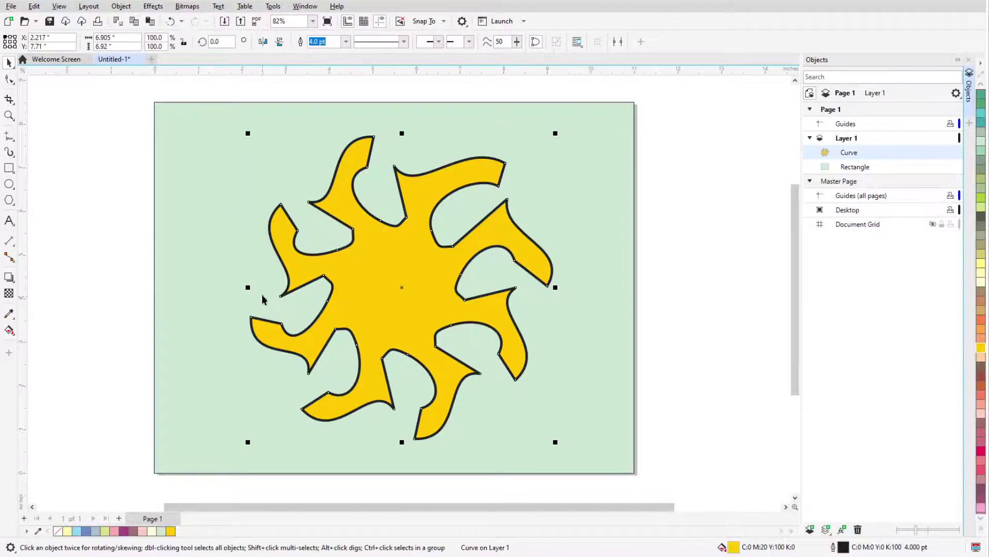